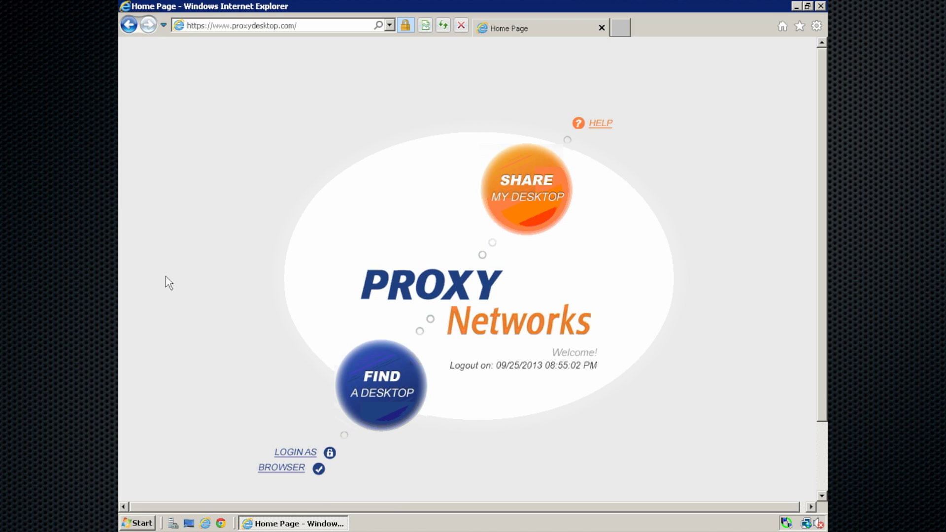
# Step: Log in through Find a Desktop with the saved credentials and open the Group Name list
pyautogui.click(317, 25)
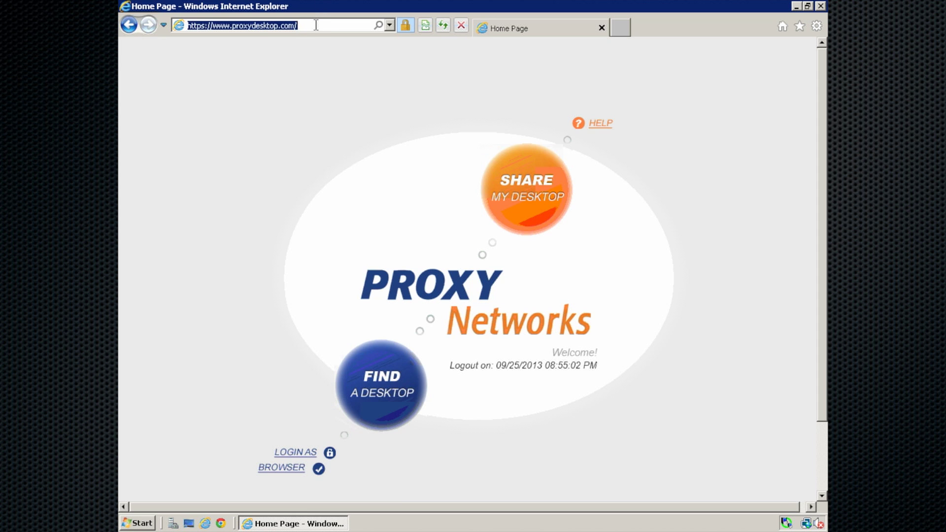
pyautogui.click(317, 24)
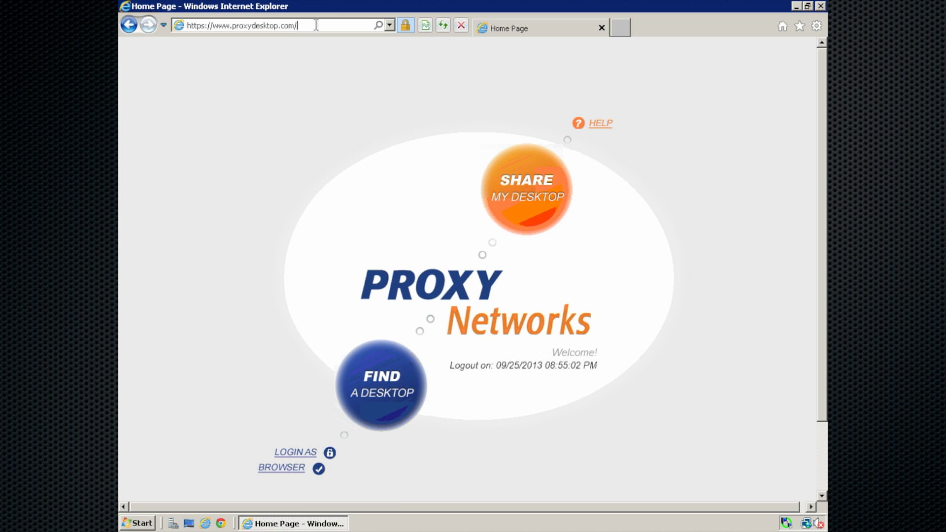
pyautogui.click(239, 223)
pyautogui.click(382, 395)
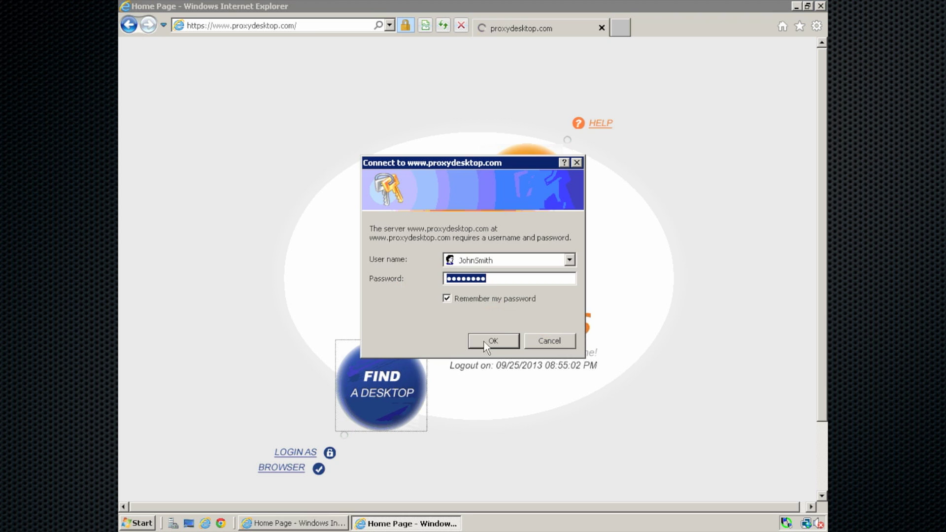
pyautogui.click(494, 341)
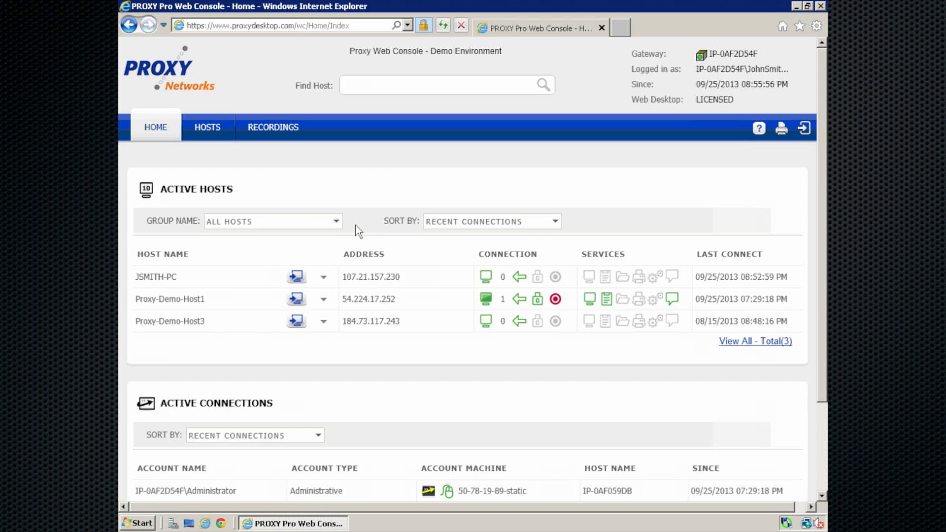
pyautogui.click(339, 222)
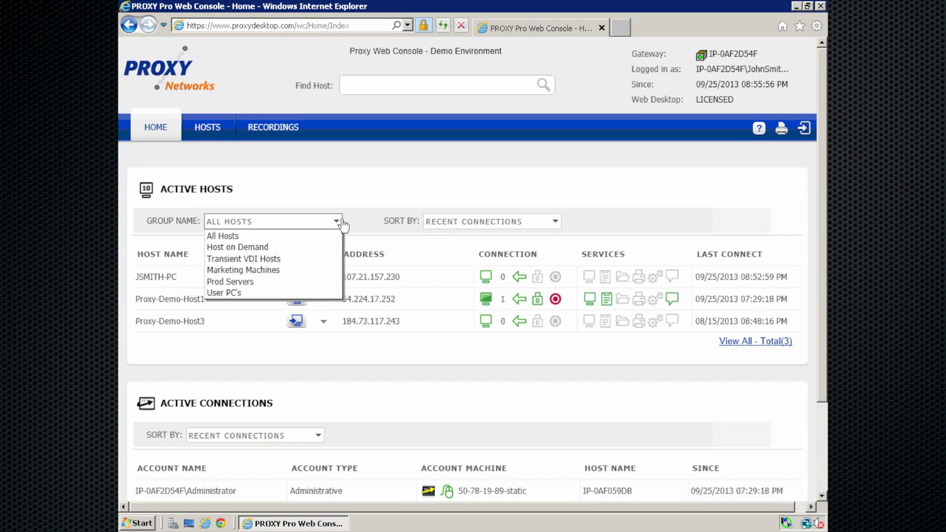
# Step: Search Find Host for 'Jsmith' and connect to JSMITH-PC from the results
pyautogui.click(376, 196)
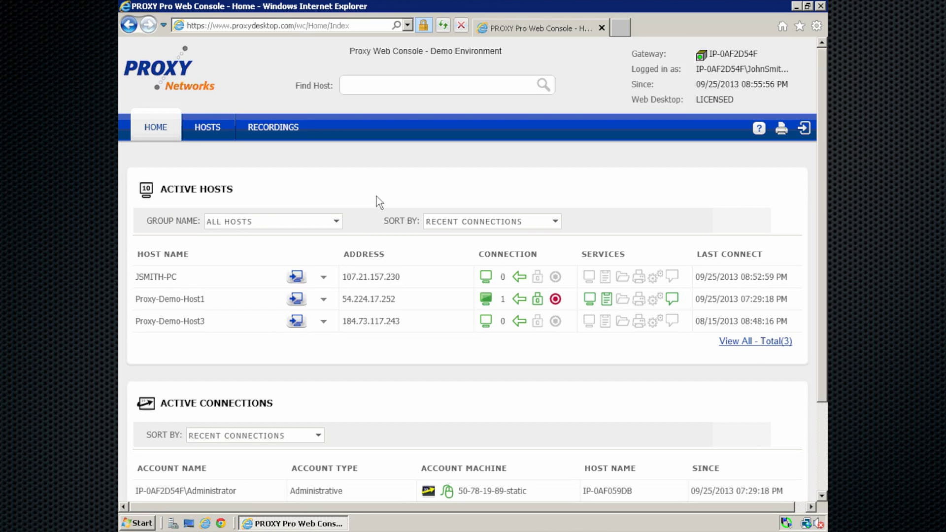
pyautogui.click(444, 88)
pyautogui.write('Jsmith')
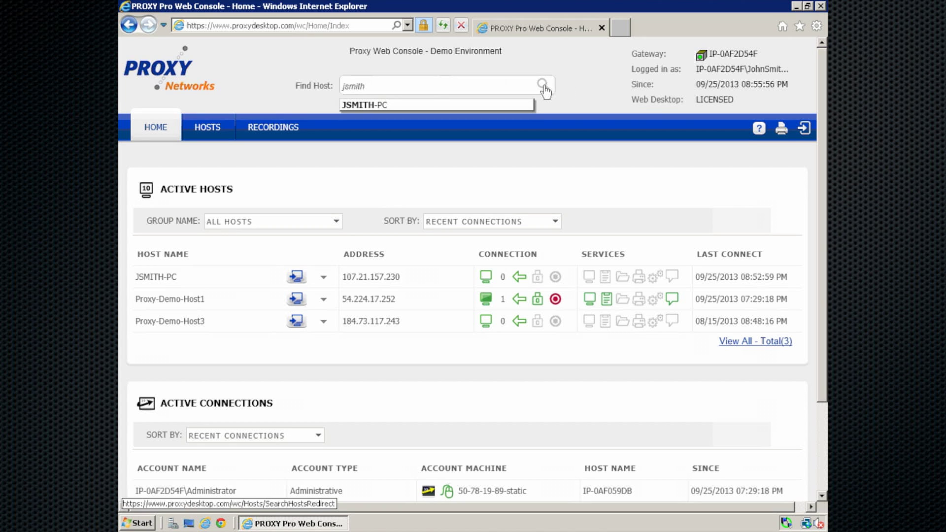
pyautogui.click(544, 91)
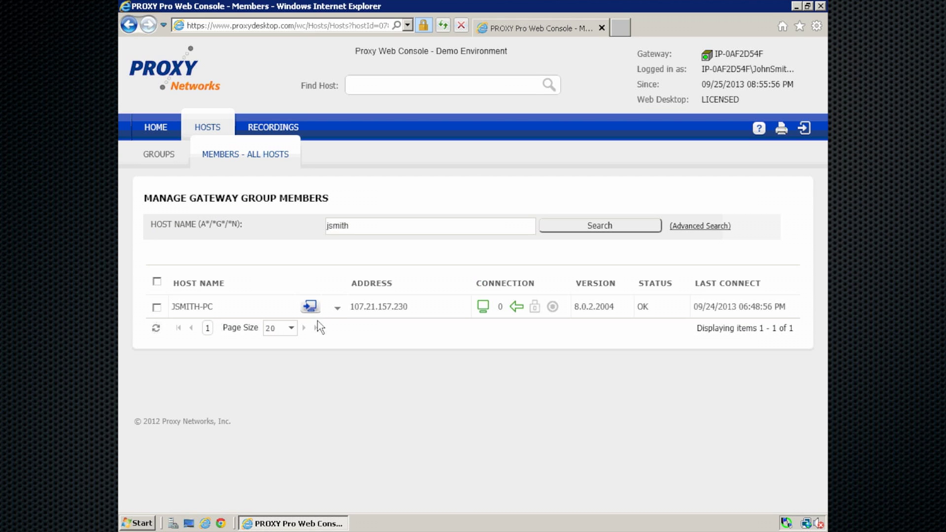
pyautogui.click(311, 307)
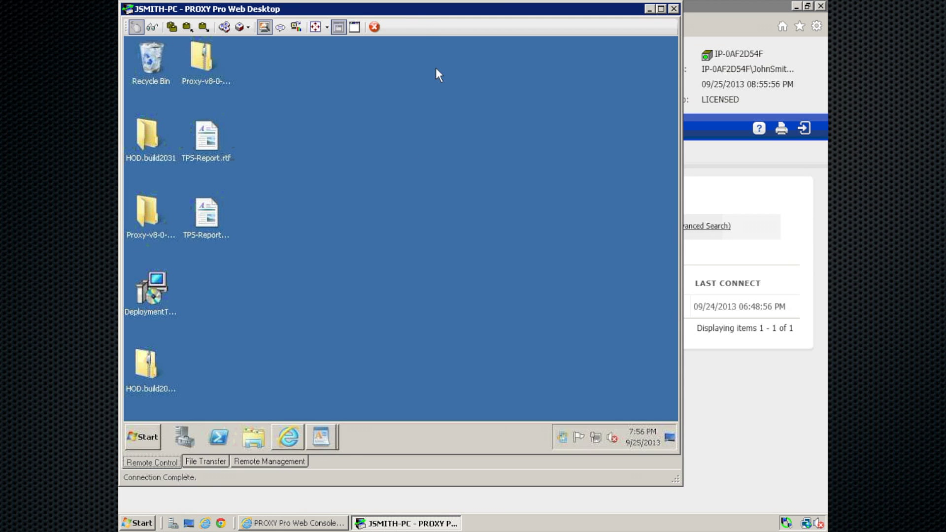
# Step: Nudge the Web Desktop window, take input control of JSMITH-PC, and toggle Auto Share Clipboard on and off
pyautogui.moveTo(415, 13); pyautogui.dragTo(430, 19)
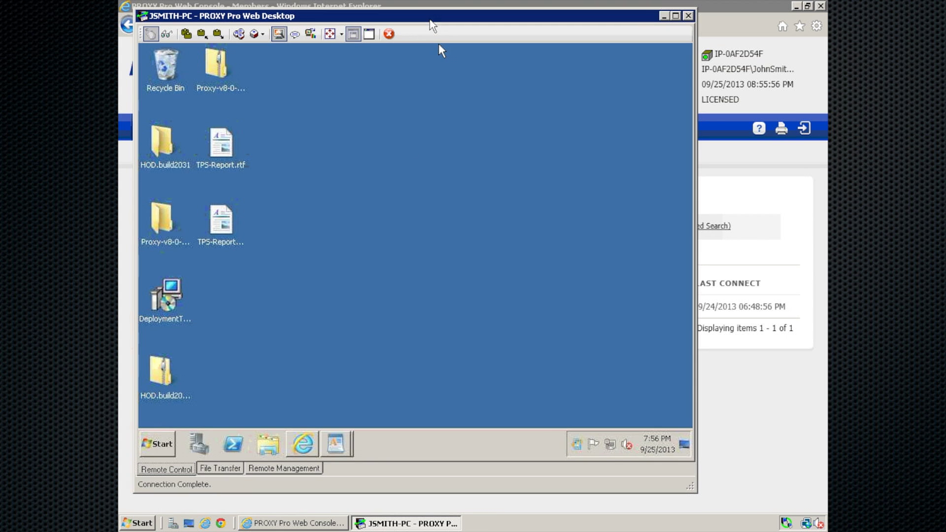
pyautogui.click(151, 34)
pyautogui.click(187, 34)
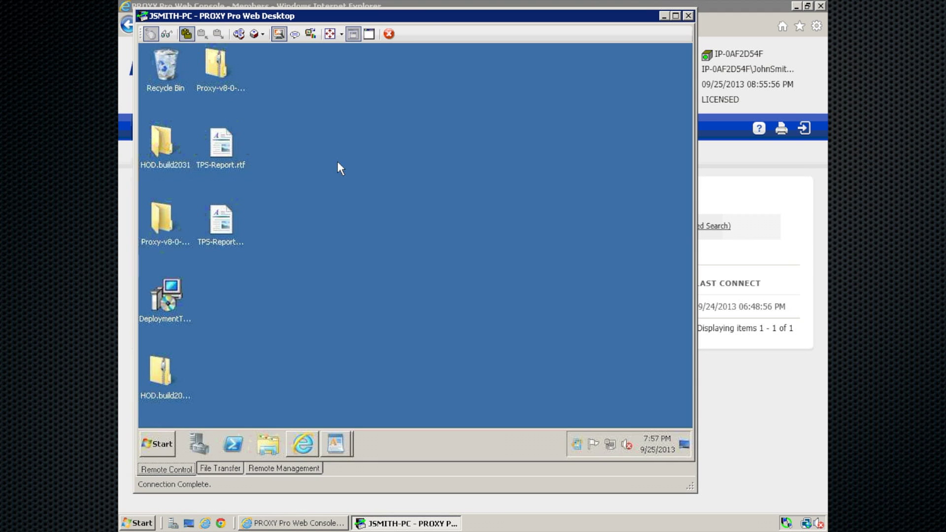
pyautogui.click(186, 33)
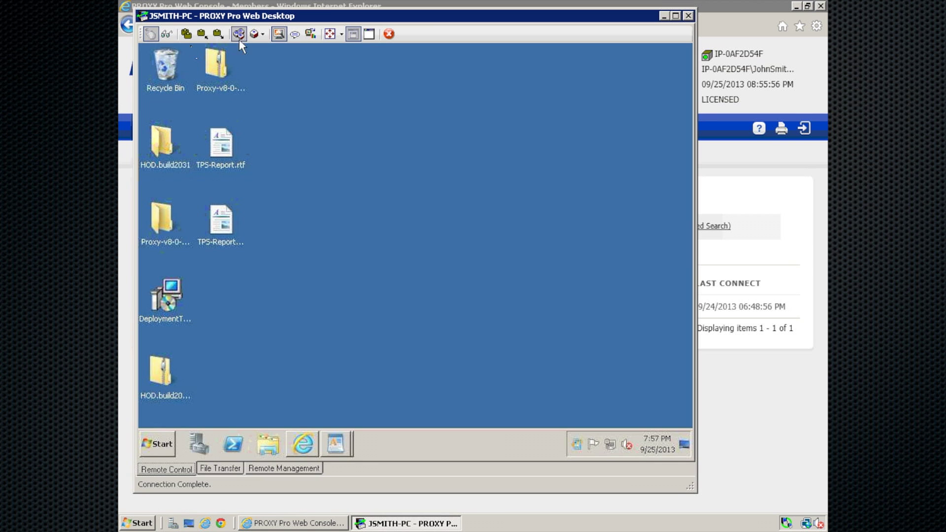
# Step: Check the special-keys list, then send 'Hey!' in chat and close both chat windows
pyautogui.click(260, 36)
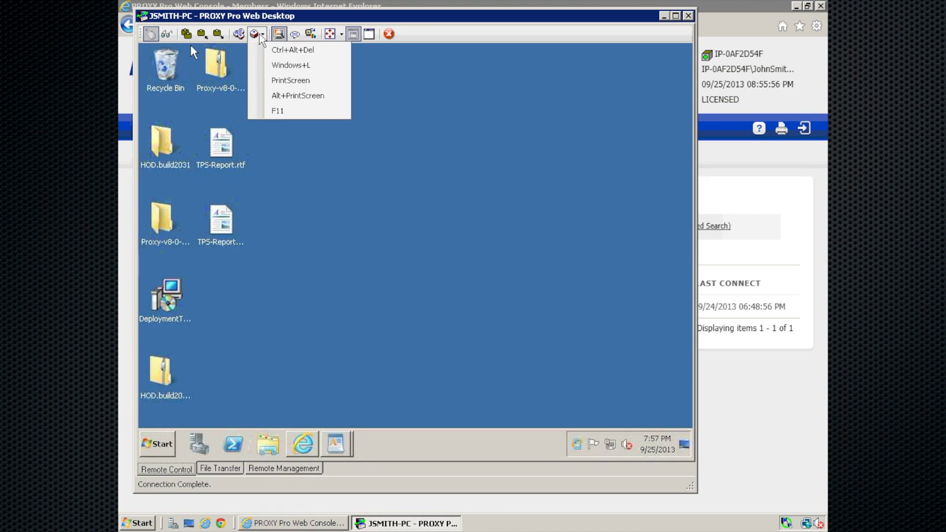
pyautogui.click(302, 51)
pyautogui.click(295, 35)
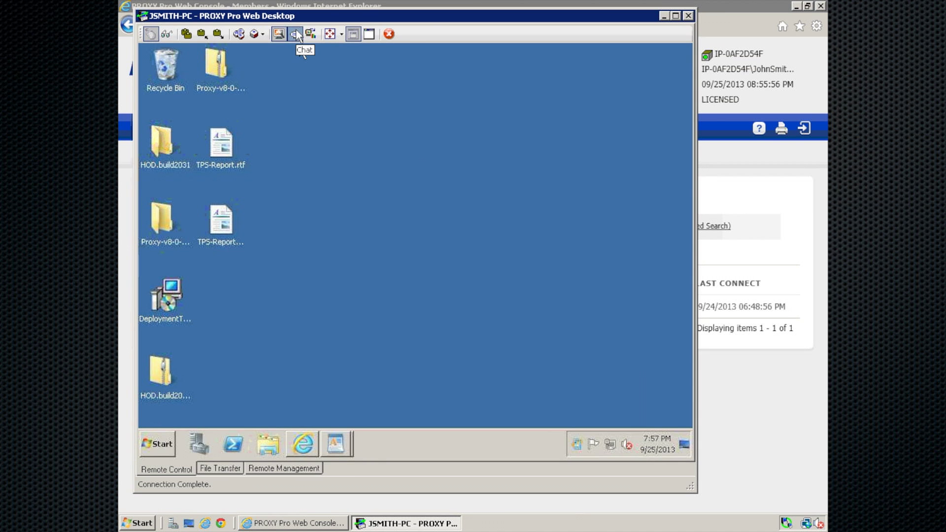
pyautogui.write('Hey!')
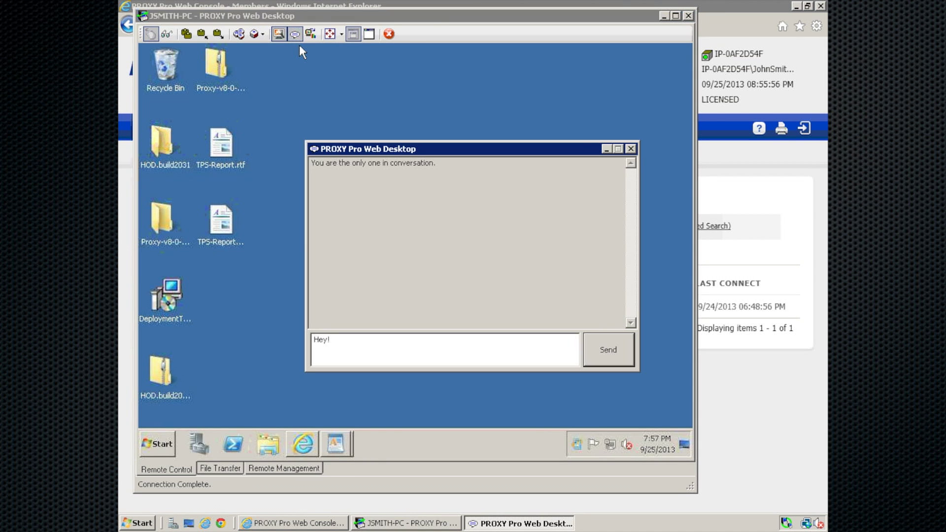
pyautogui.press('Return')
pyautogui.click(631, 149)
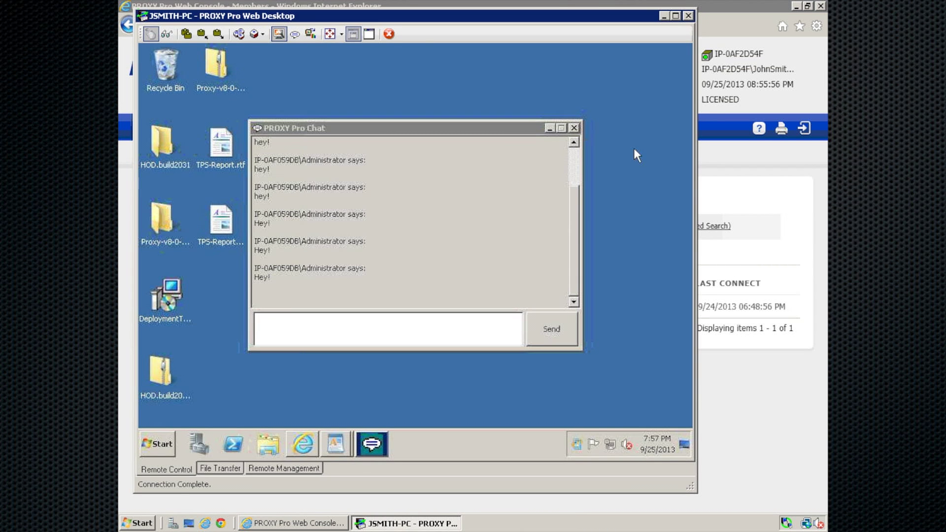
pyautogui.click(574, 128)
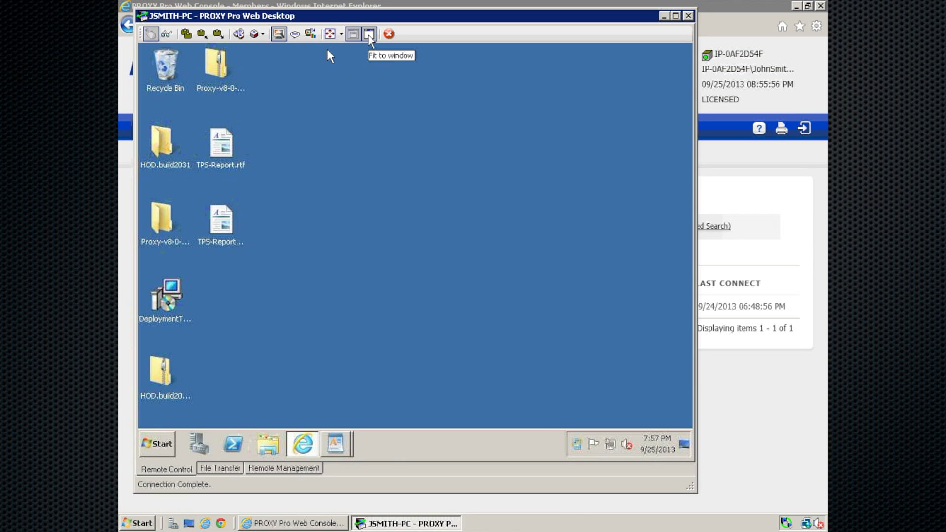
# Step: Fit the remote screen to the window, shrink it slightly, and switch to File Transfer
pyautogui.click(369, 34)
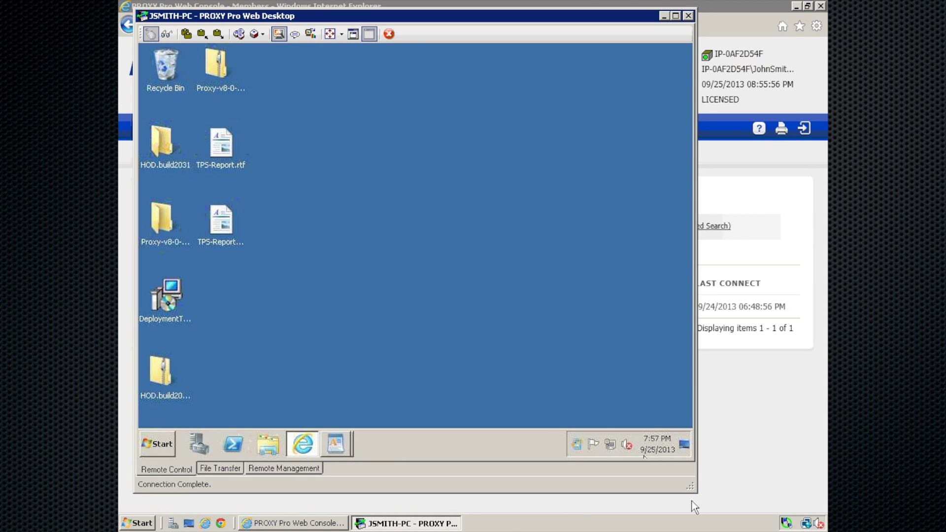
pyautogui.moveTo(690, 487)
pyautogui.mouseDown()
pyautogui.moveTo(559, 406)
pyautogui.moveTo(690, 487)
pyautogui.mouseUp()
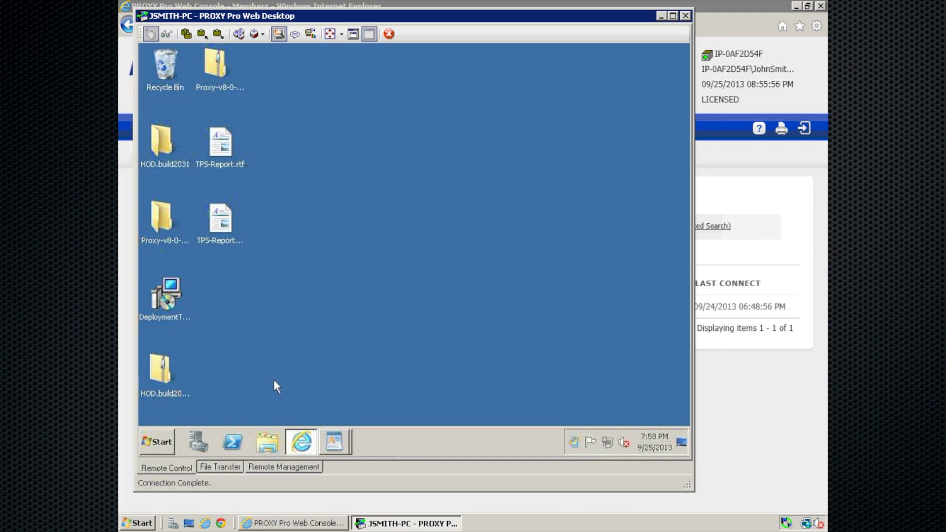
pyautogui.click(233, 467)
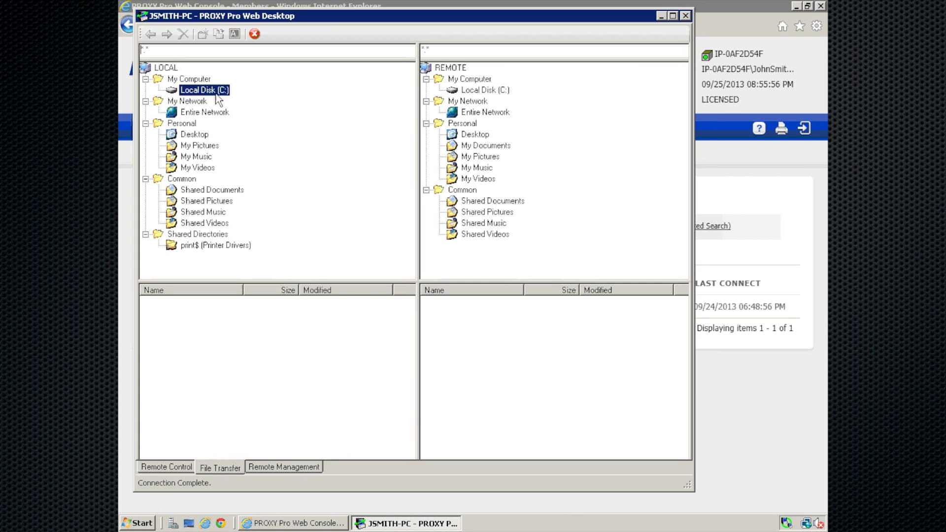
# Step: Open Local Disk (C:) on both sides, drag remote install.ini to local C:, then open Remote Management
pyautogui.doubleClick(182, 90)
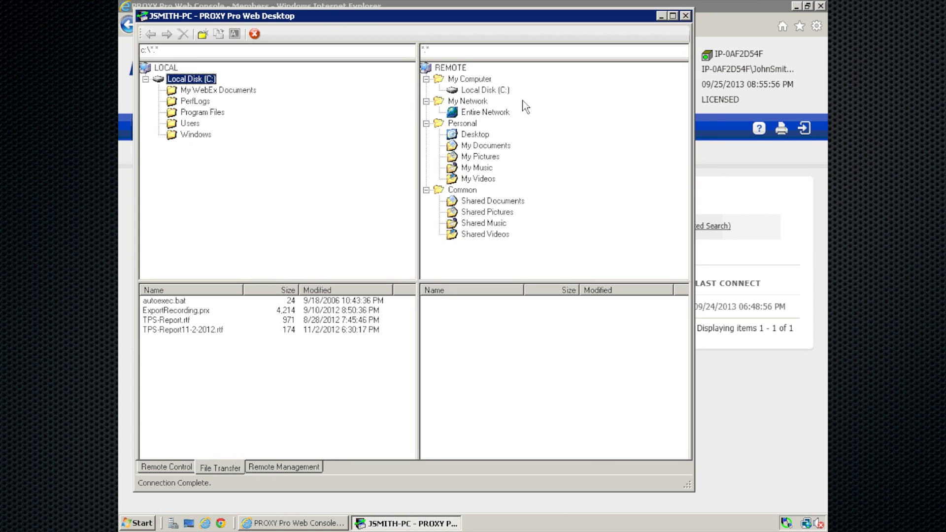
pyautogui.doubleClick(493, 90)
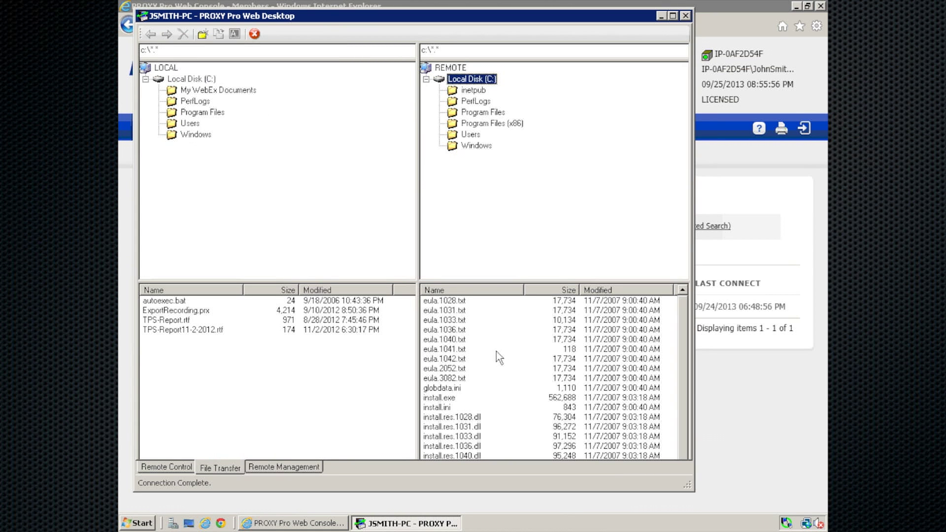
pyautogui.click(438, 408)
pyautogui.moveTo(440, 413); pyautogui.dragTo(331, 418)
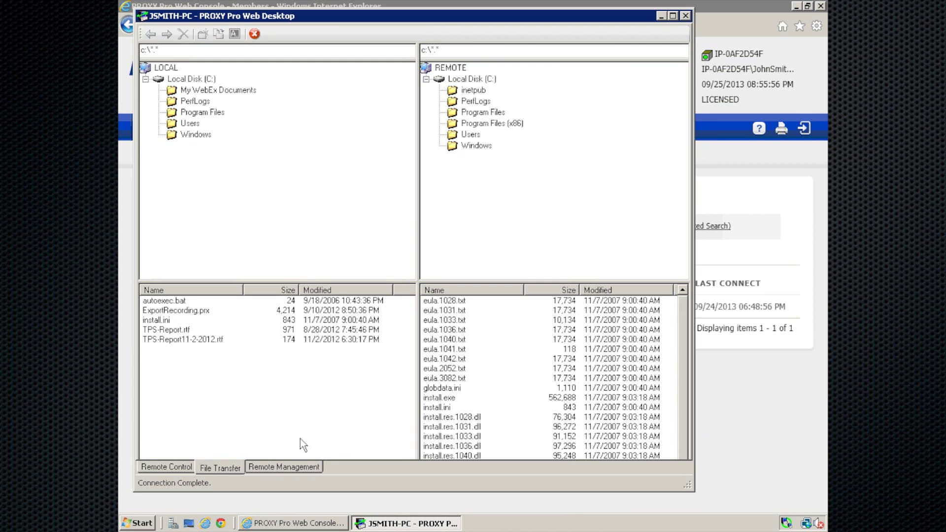
pyautogui.click(283, 463)
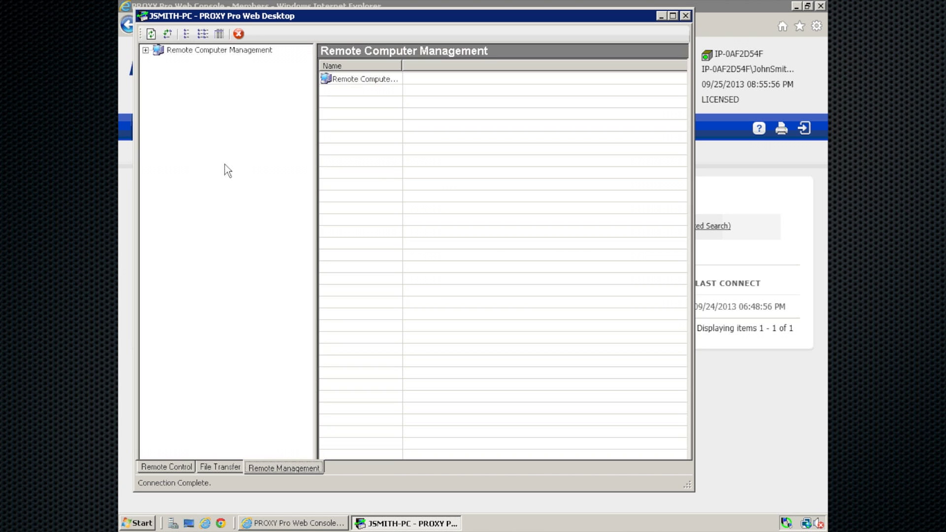
# Step: Start the remote AudioSrv service from Service Manager > Services
pyautogui.click(145, 51)
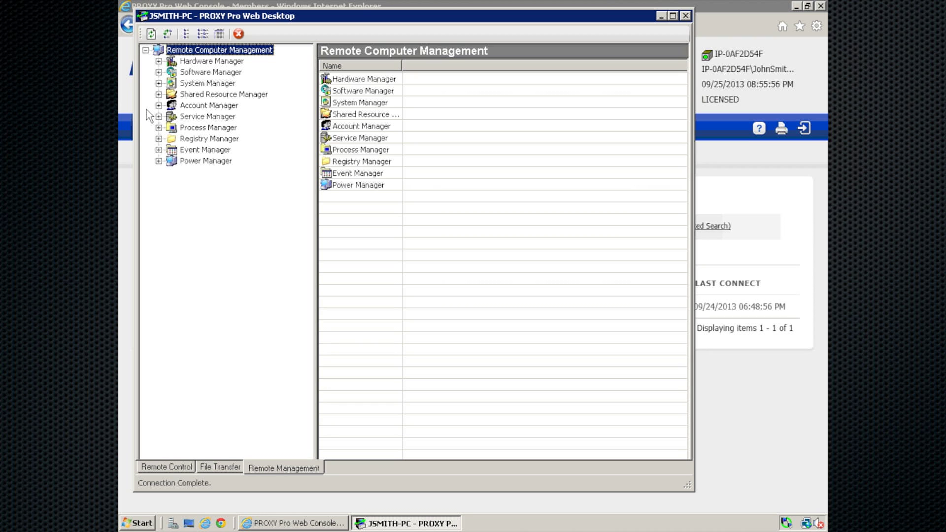
pyautogui.click(159, 117)
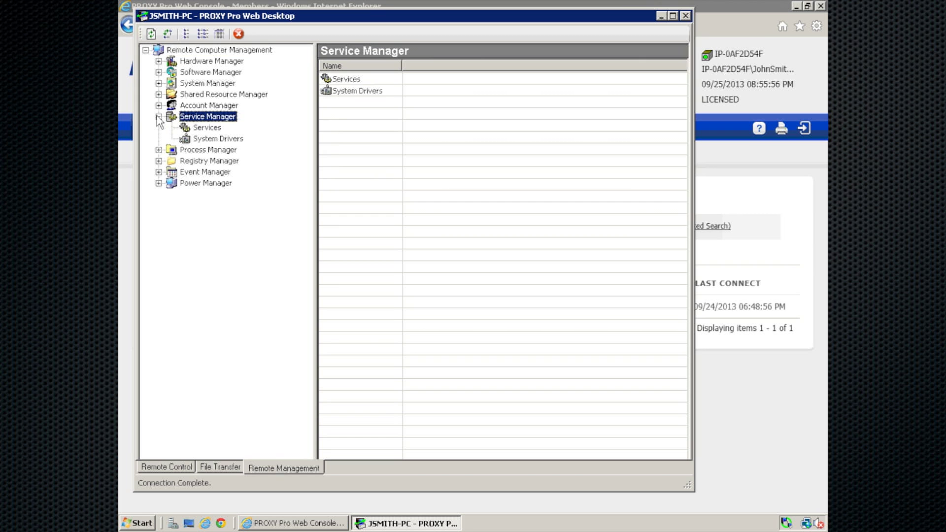
pyautogui.click(206, 129)
pyautogui.click(415, 175)
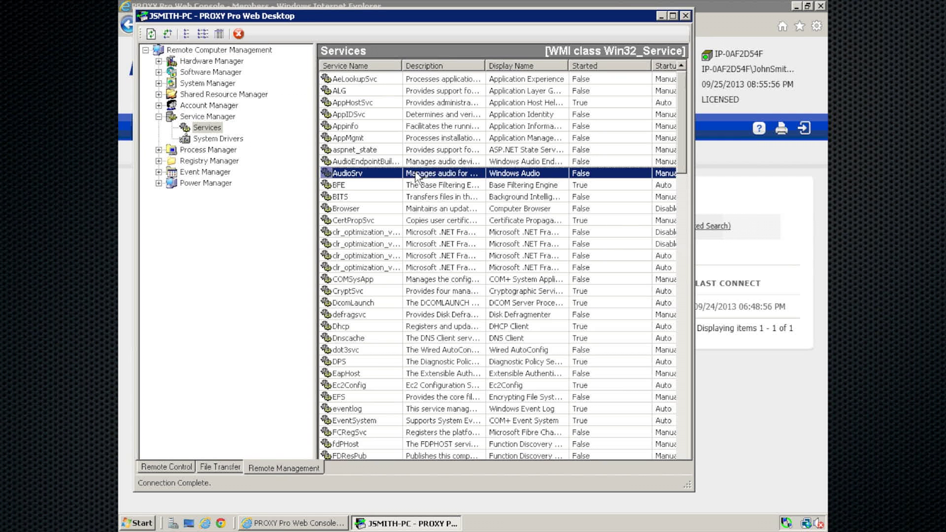
pyautogui.rightClick(415, 176)
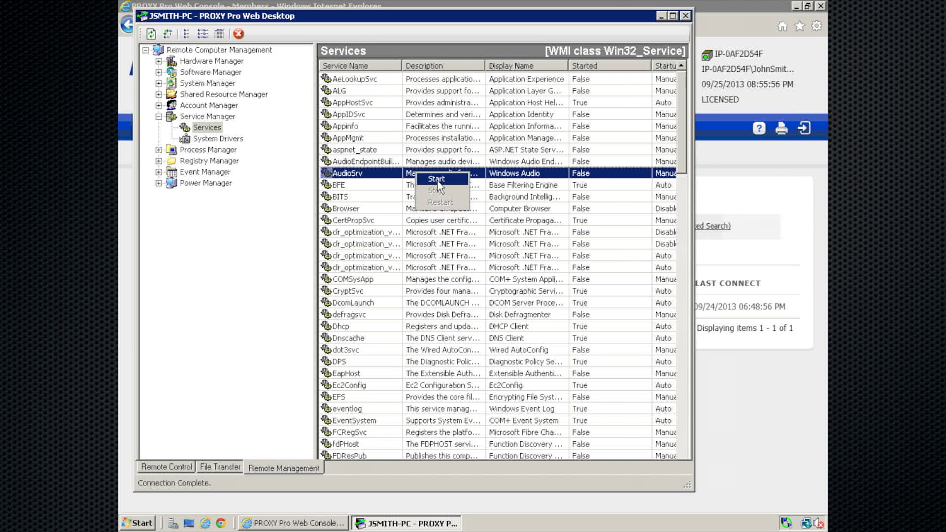
pyautogui.click(437, 180)
# Step: End svchost.exe process 1292 in Process Manager, then open the Registry Manager
pyautogui.click(159, 150)
pyautogui.click(212, 161)
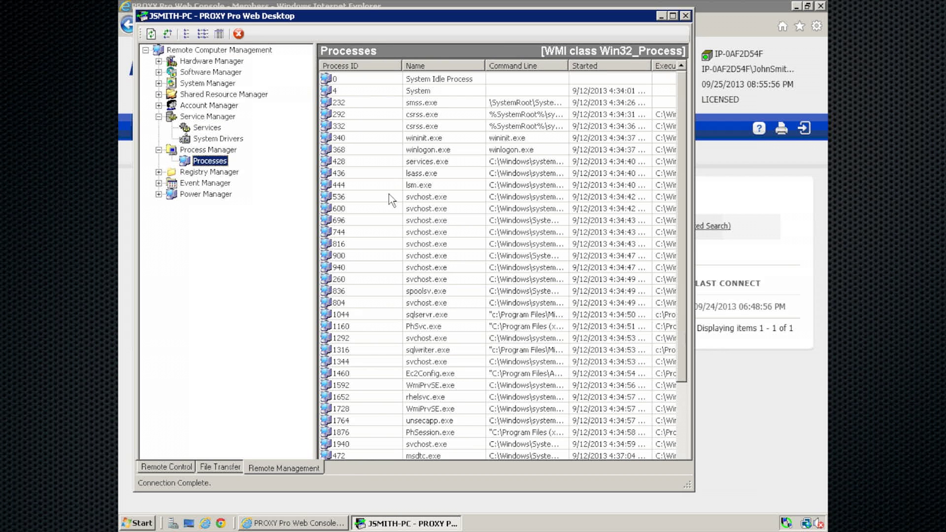
pyautogui.click(510, 337)
pyautogui.rightClick(481, 339)
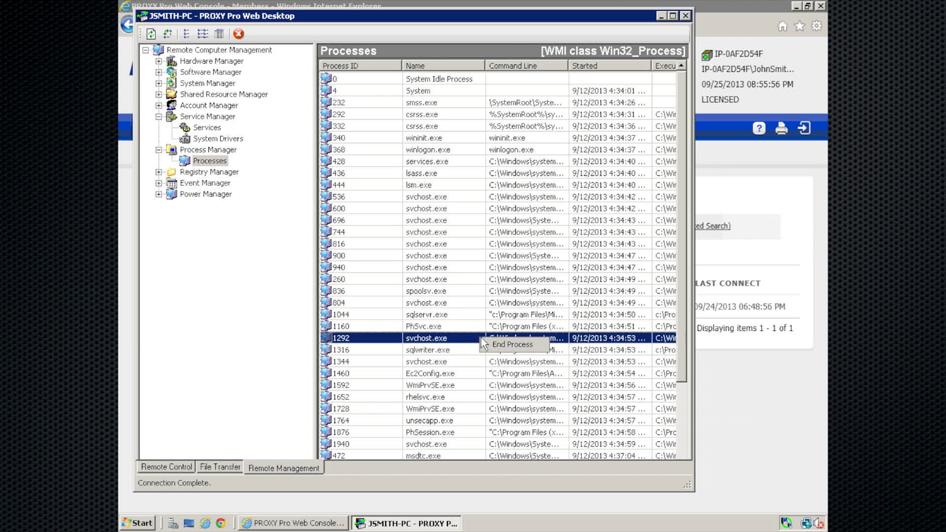
pyautogui.click(507, 345)
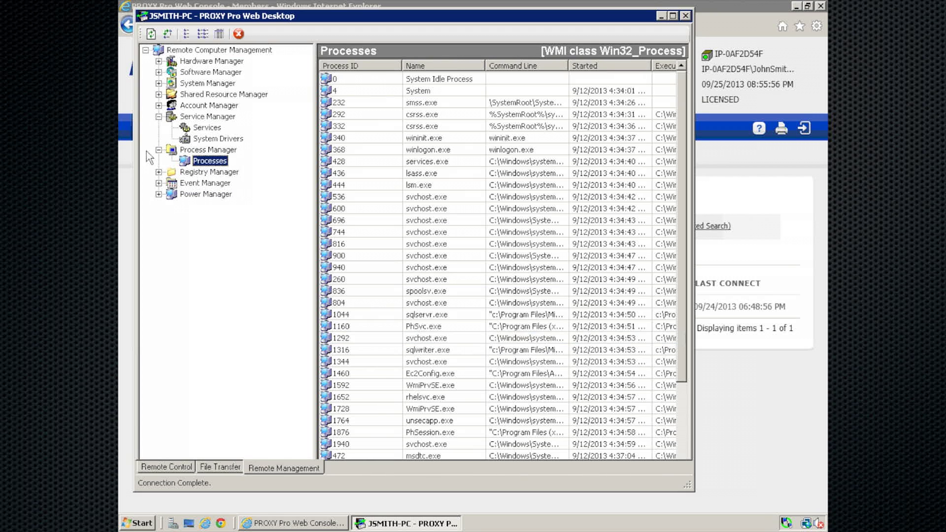
pyautogui.click(158, 172)
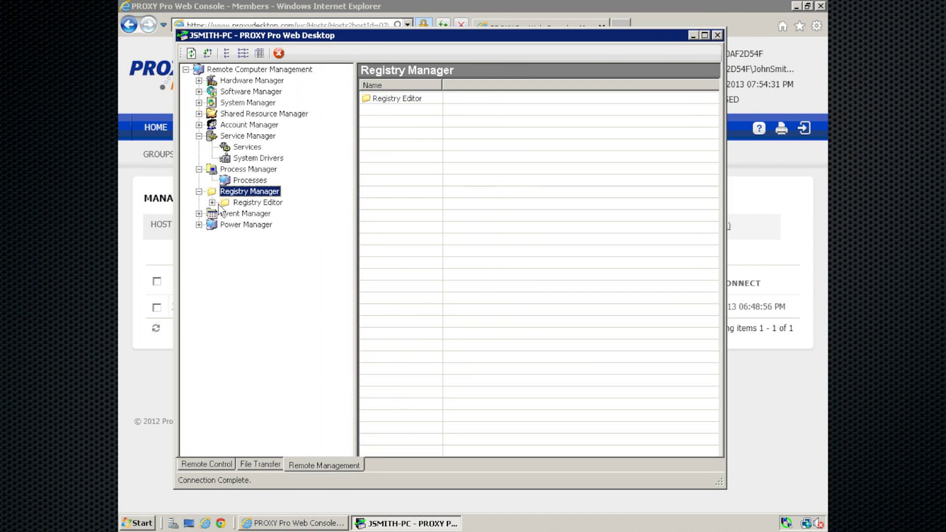
# Step: Expand HKEY_LOCAL_MACHINE, view the New entry options without creating any, then open the Application event log
pyautogui.click(213, 202)
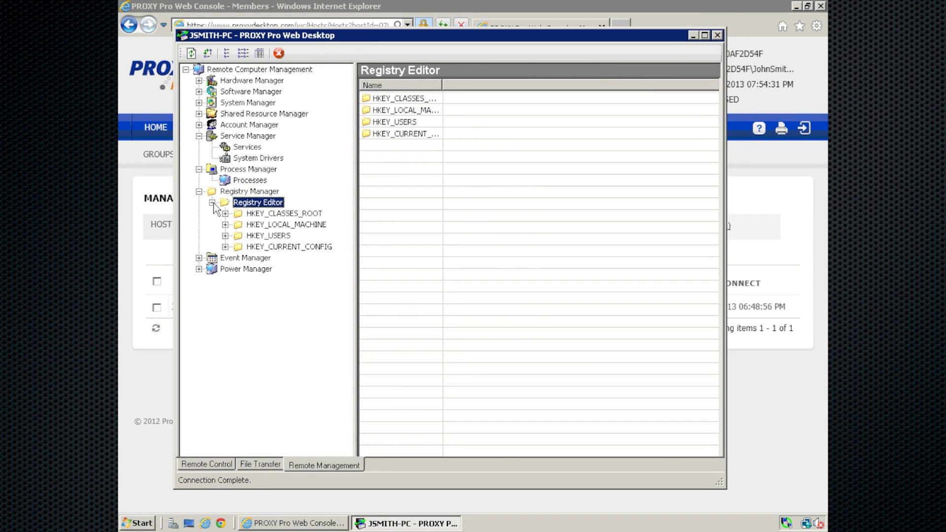
pyautogui.doubleClick(238, 225)
pyautogui.rightClick(410, 231)
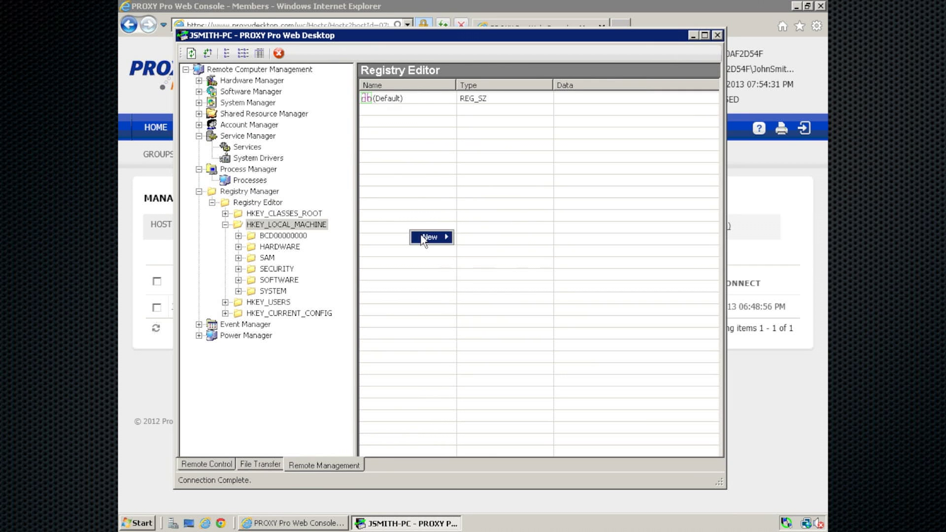
pyautogui.moveTo(432, 237)
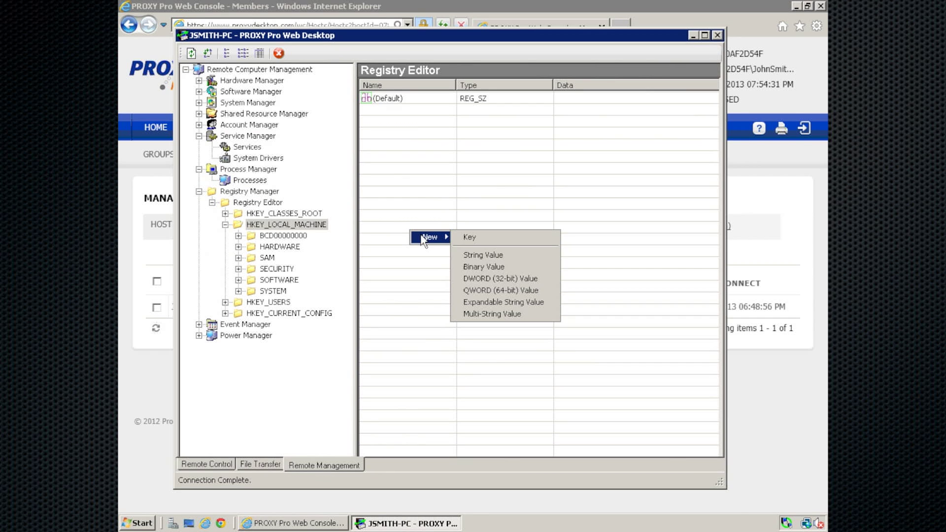
pyautogui.click(330, 355)
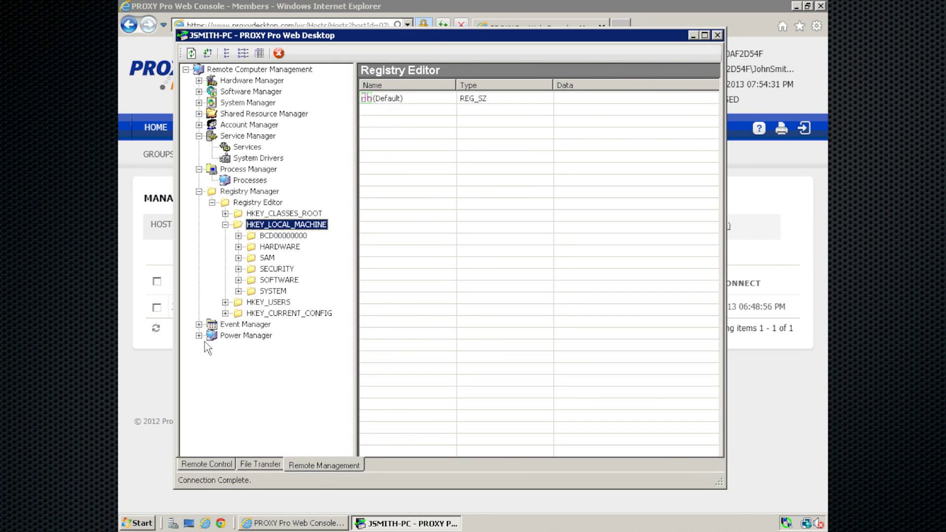
pyautogui.click(199, 326)
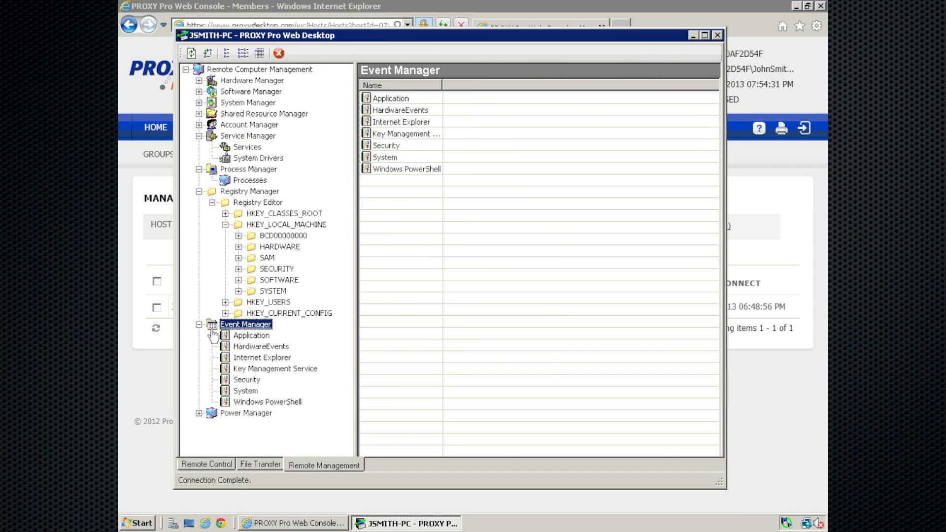
pyautogui.click(246, 336)
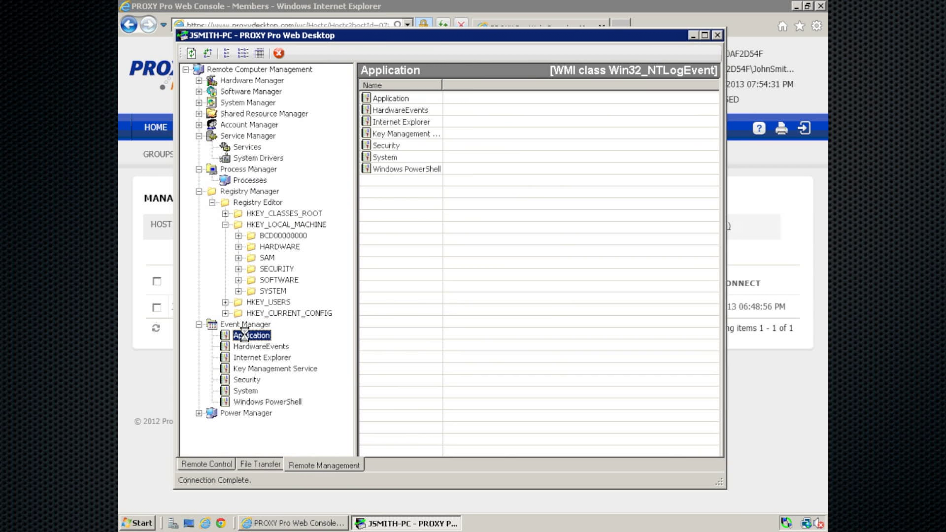